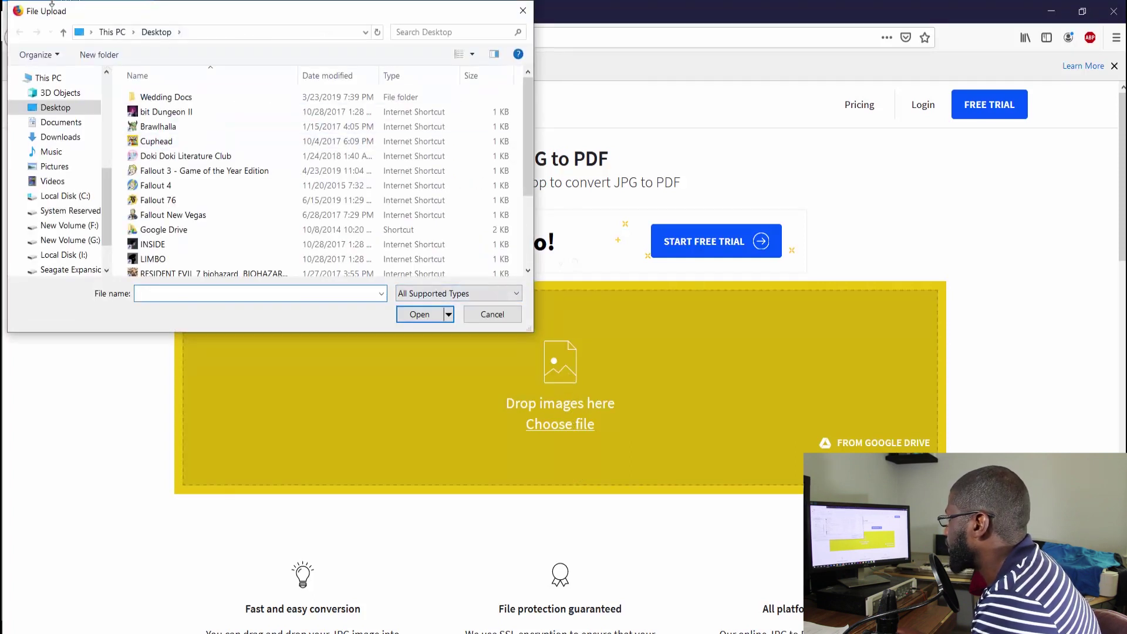
Step: Look through the Camera Roll and Saved Pictures folders in the Pictures library
left_click_drag(85, 16, 102, 49)
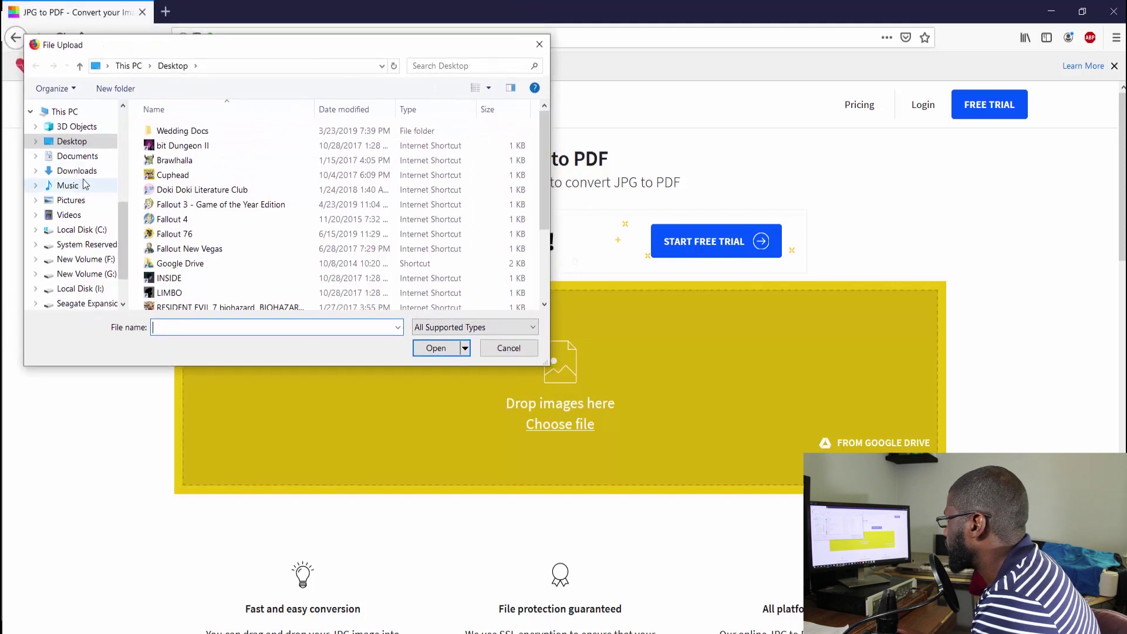
left_click(79, 207)
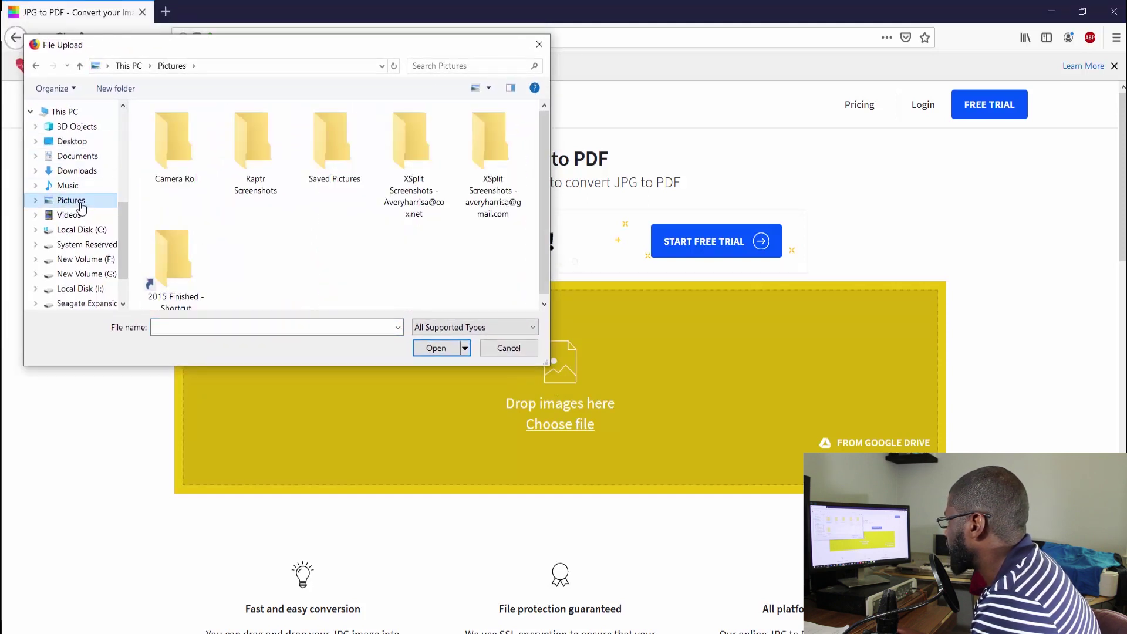
double_click(163, 154)
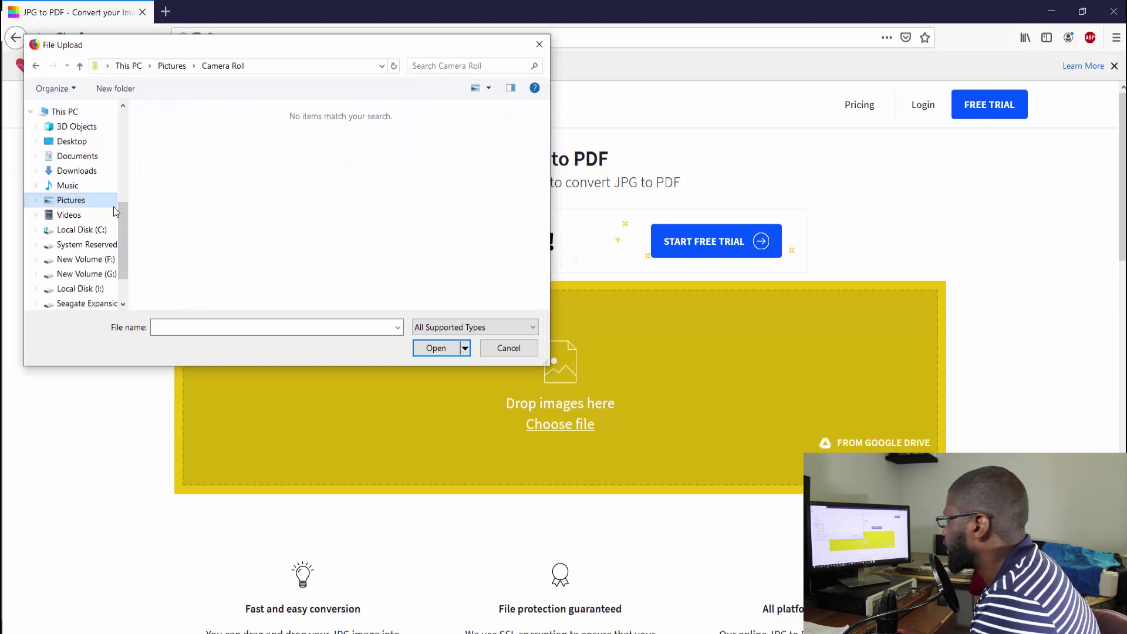
left_click(169, 67)
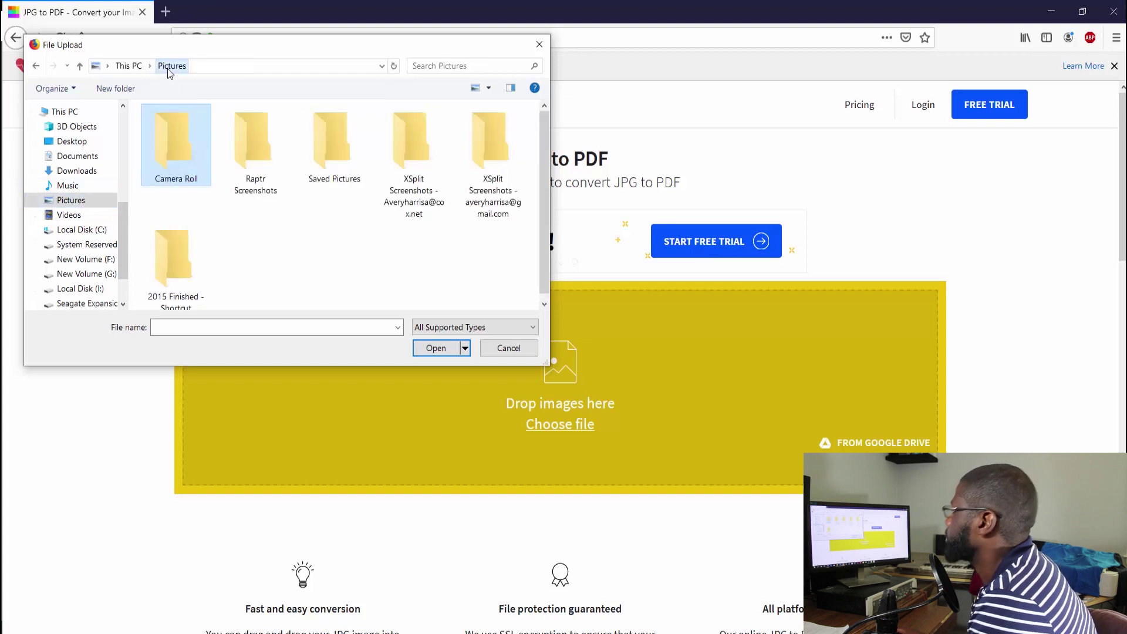
double_click(319, 163)
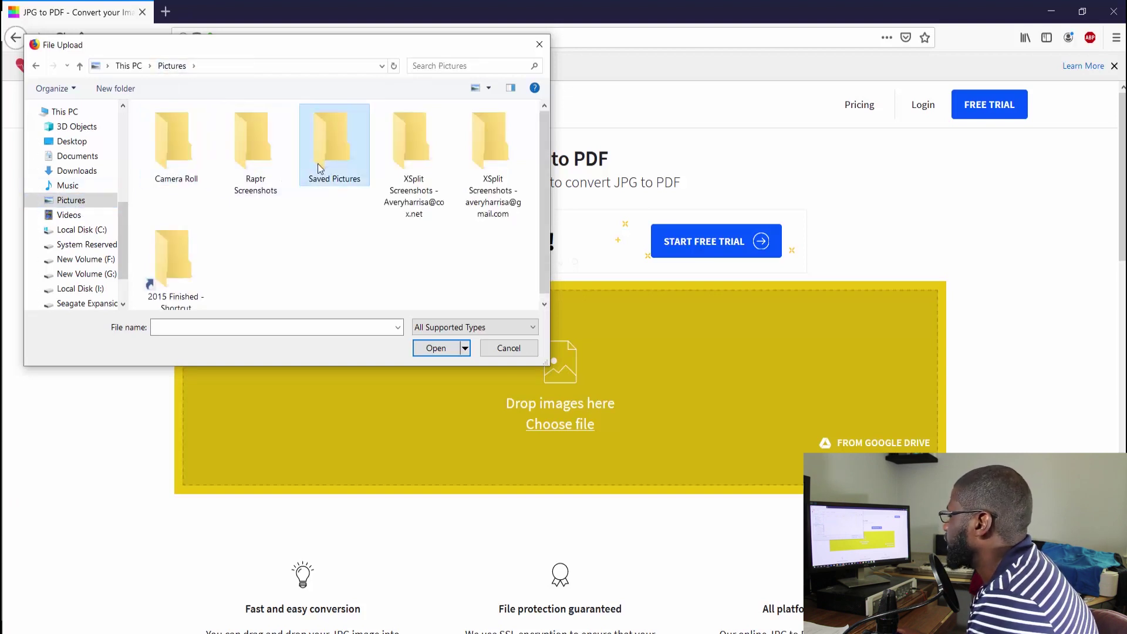
scroll(82, 226, "down", 2)
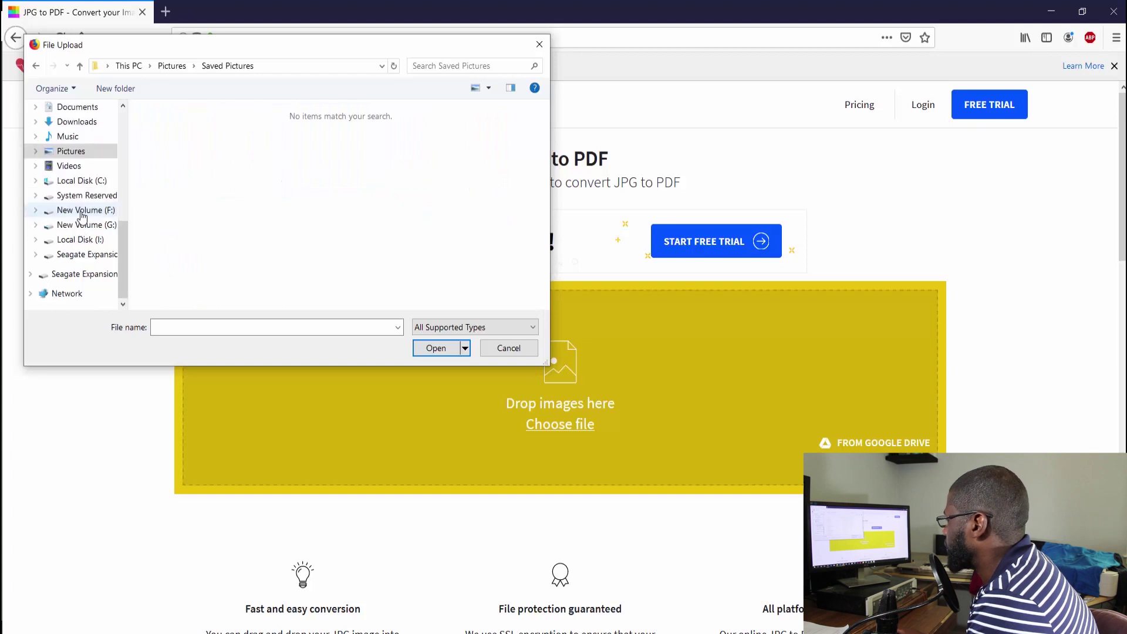
Step: Upload IMG_1029.jpg from New Volume (F:) > Pictures > 2013 to the JPG to PDF converter
left_click(82, 211)
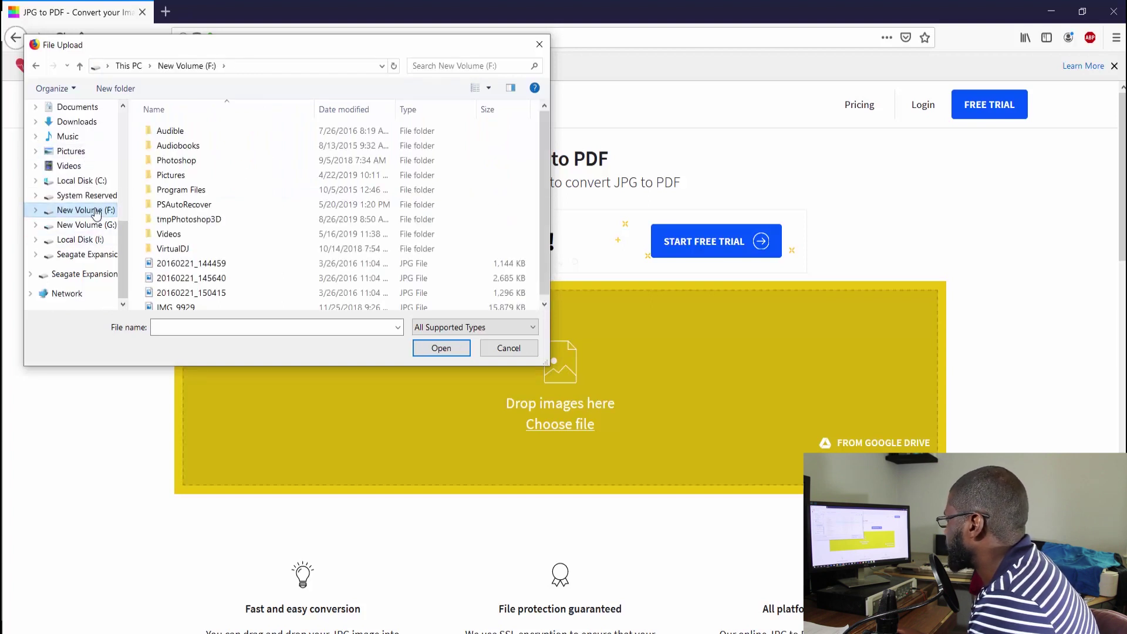
left_click(195, 176)
double_click(195, 176)
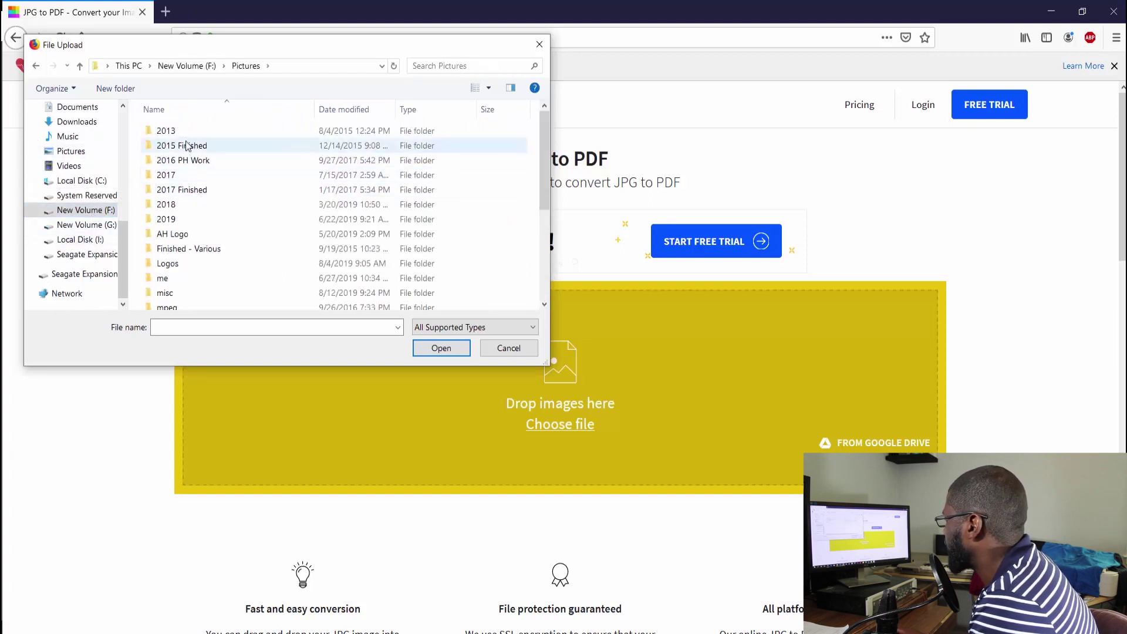
double_click(186, 146)
double_click(193, 160)
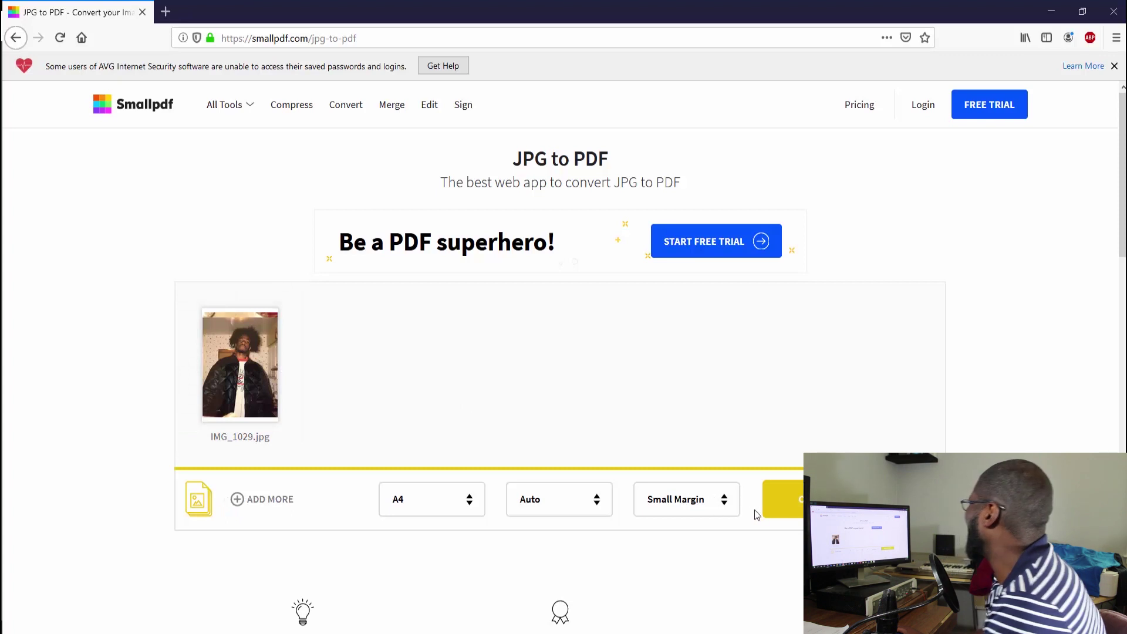
Step: Convert IMG_1029.jpg into IMG_1029-converted.pdf and start downloading it
mouse_move(260, 367)
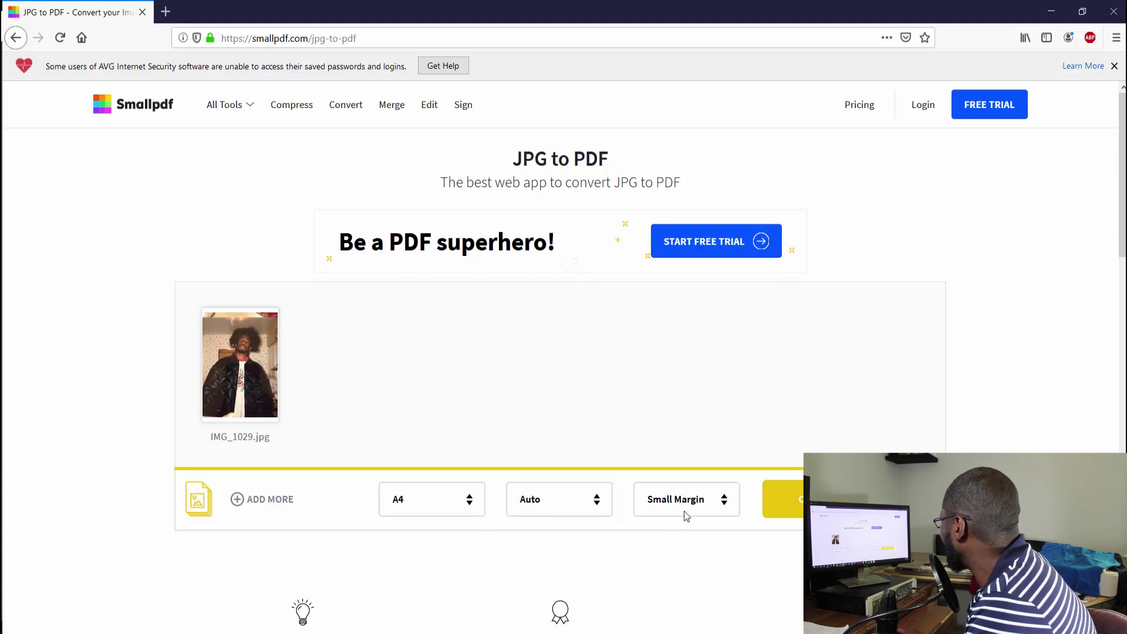
left_click(775, 506)
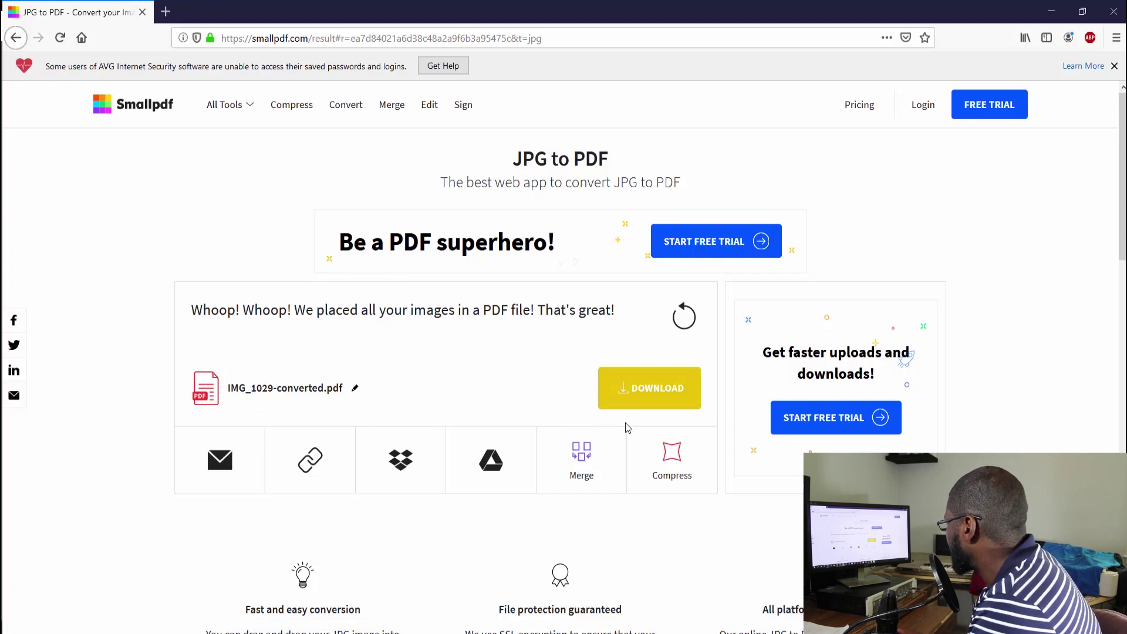
left_click(640, 404)
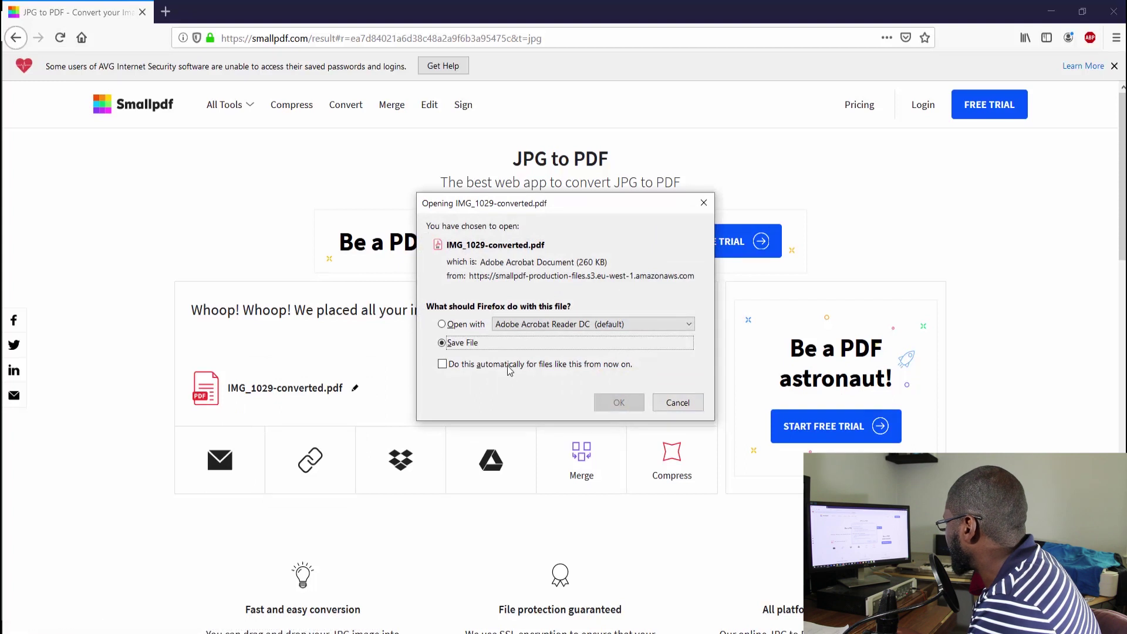
Step: Have Firefox open IMG_1029-converted.pdf with Adobe Acrobat Reader DC
left_click(466, 327)
left_click(611, 404)
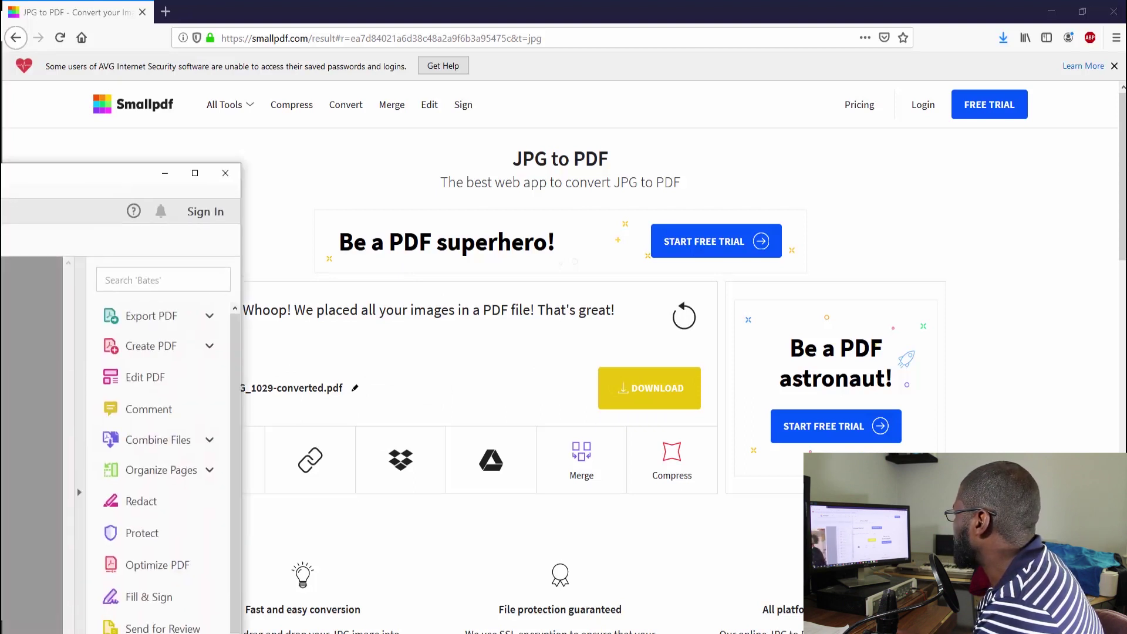
Step: Drag the Acrobat Reader window to the middle of the screen to show the photo page
left_click_drag(0, 133, 428, 84)
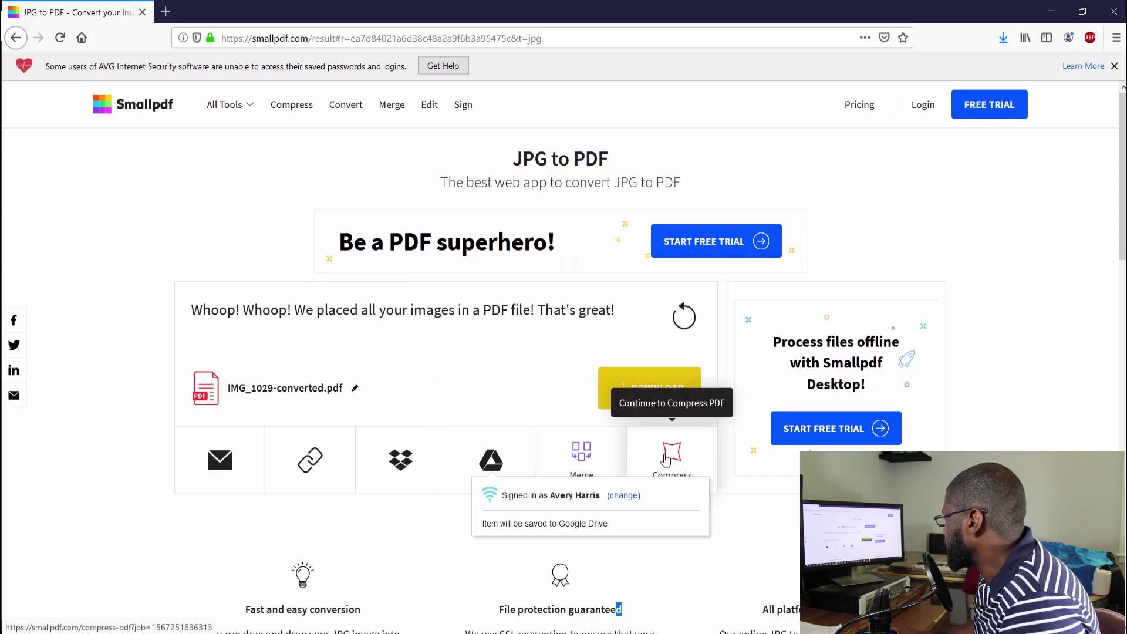
Step: Send IMG_1029-converted.pdf from the result page to Smallpdf's Merge PDF tool
left_click(588, 461)
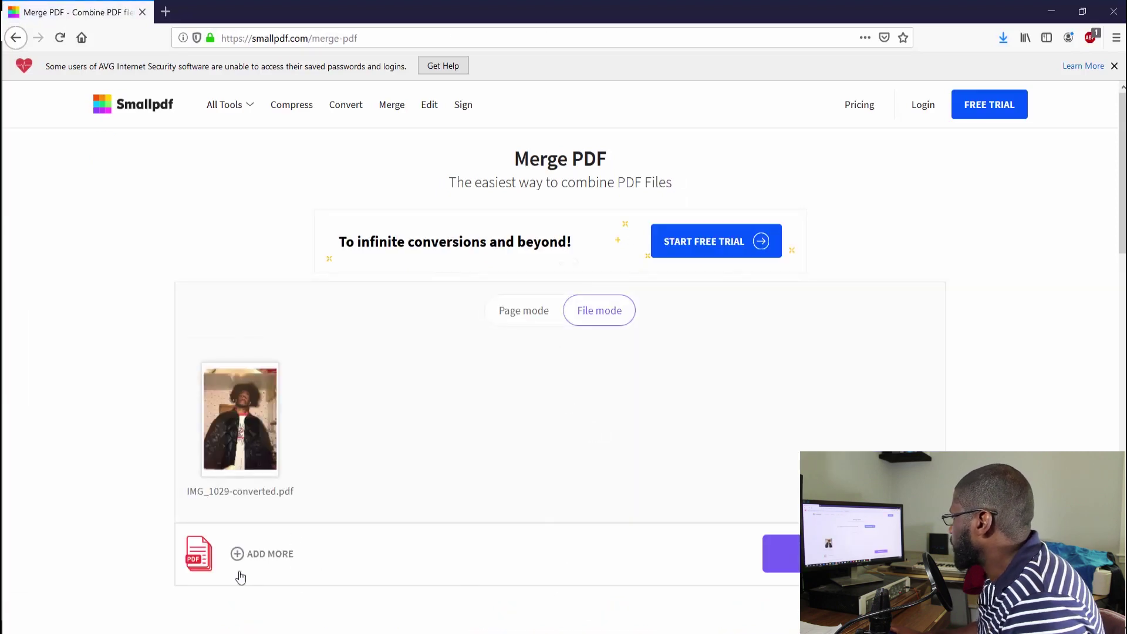
Step: Add IMG_1029.jpg from the 2013 folder as a second file and merge both into one PDF
left_click(255, 559)
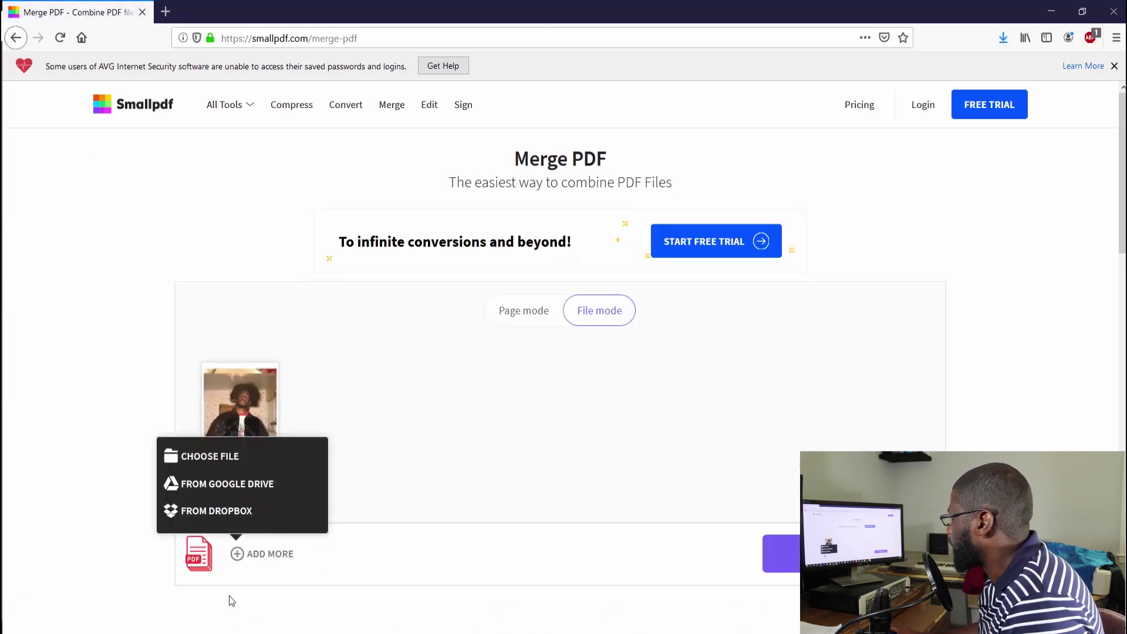
left_click(214, 459)
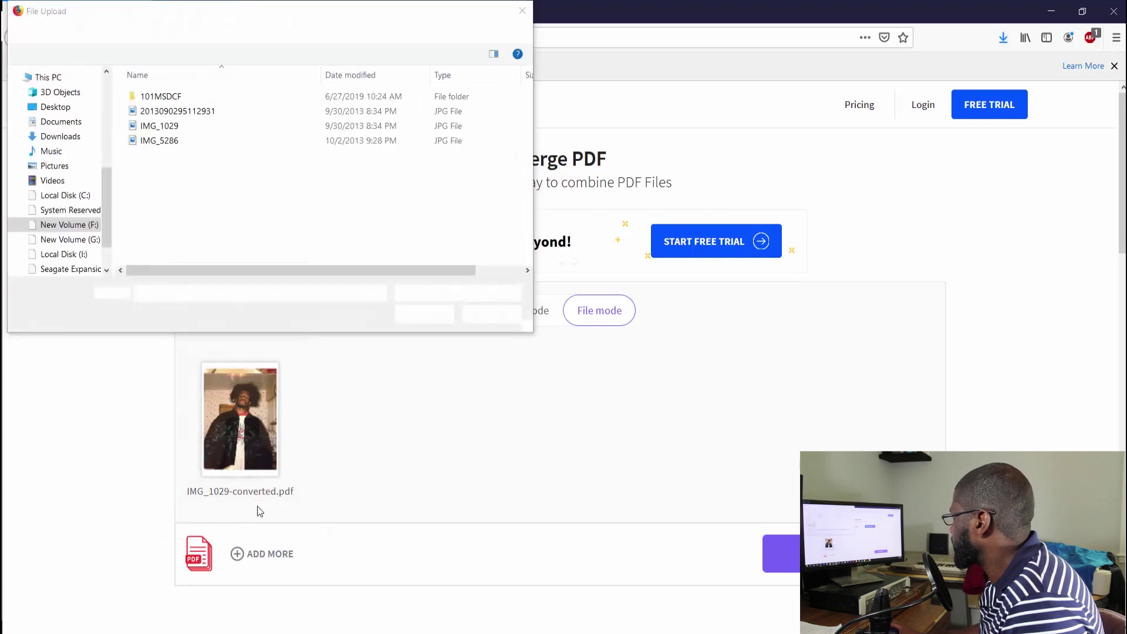
double_click(169, 131)
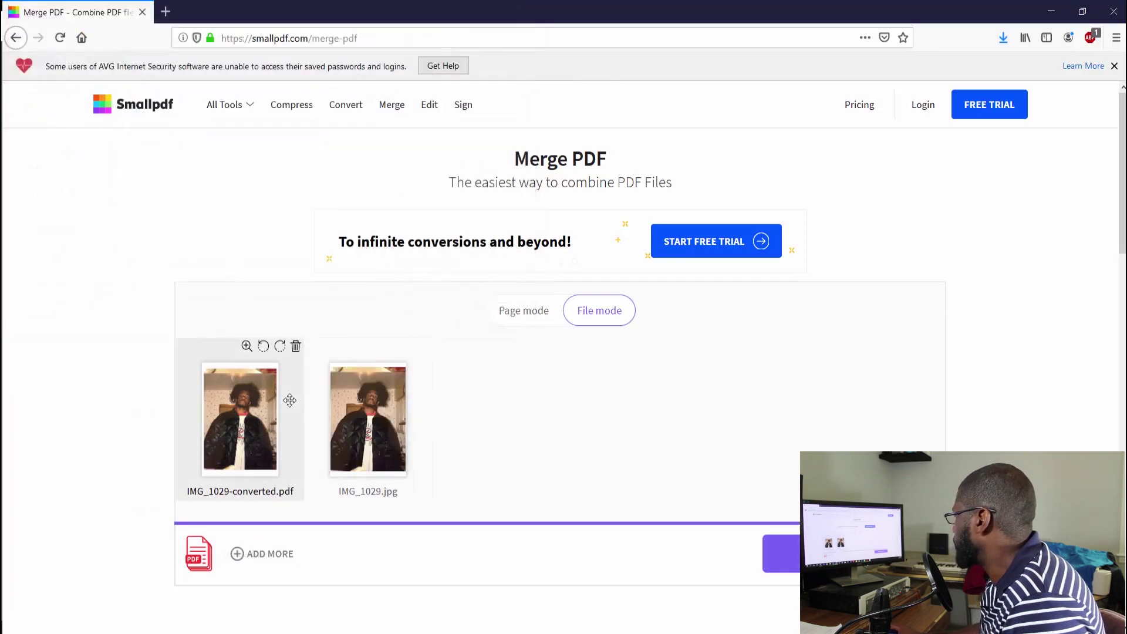
left_click(783, 554)
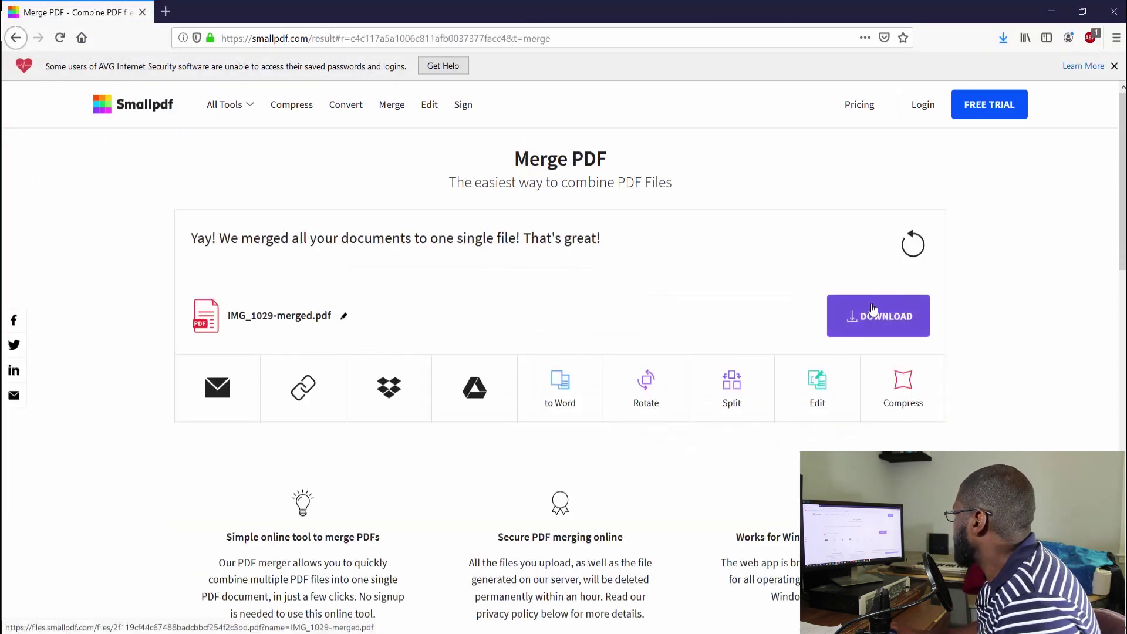
Step: Download IMG_1029-merged.pdf, choosing to open it with Adobe Acrobat Reader DC
left_click(856, 326)
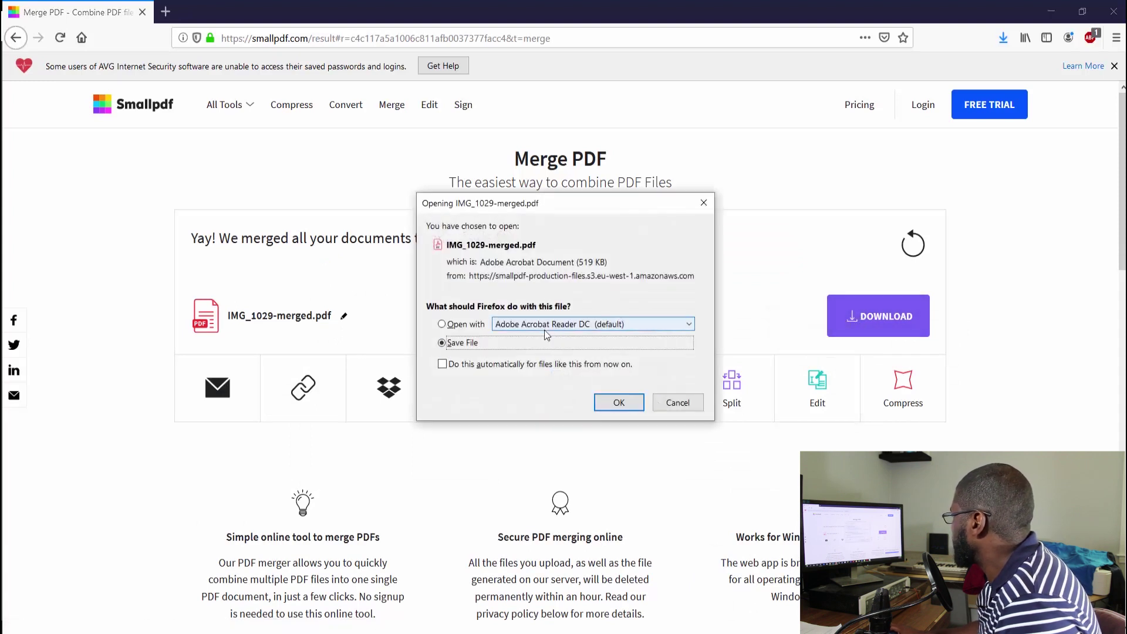
left_click(476, 326)
Step: Open IMG_1029-merged.pdf in Acrobat Reader and scroll to its second page
left_click(616, 402)
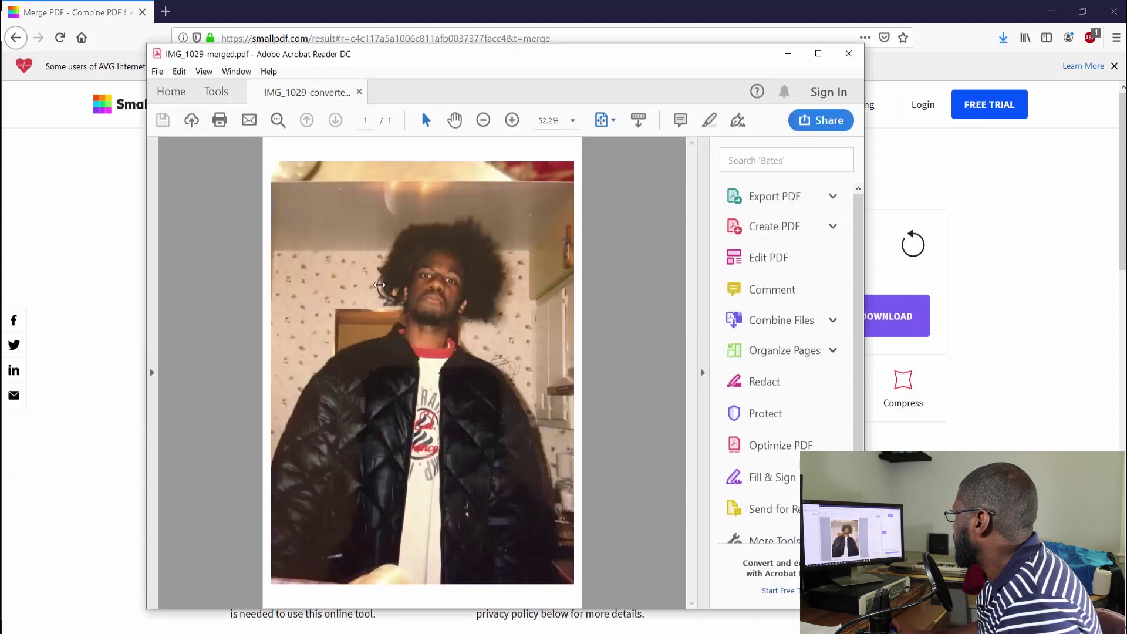
left_click(691, 401)
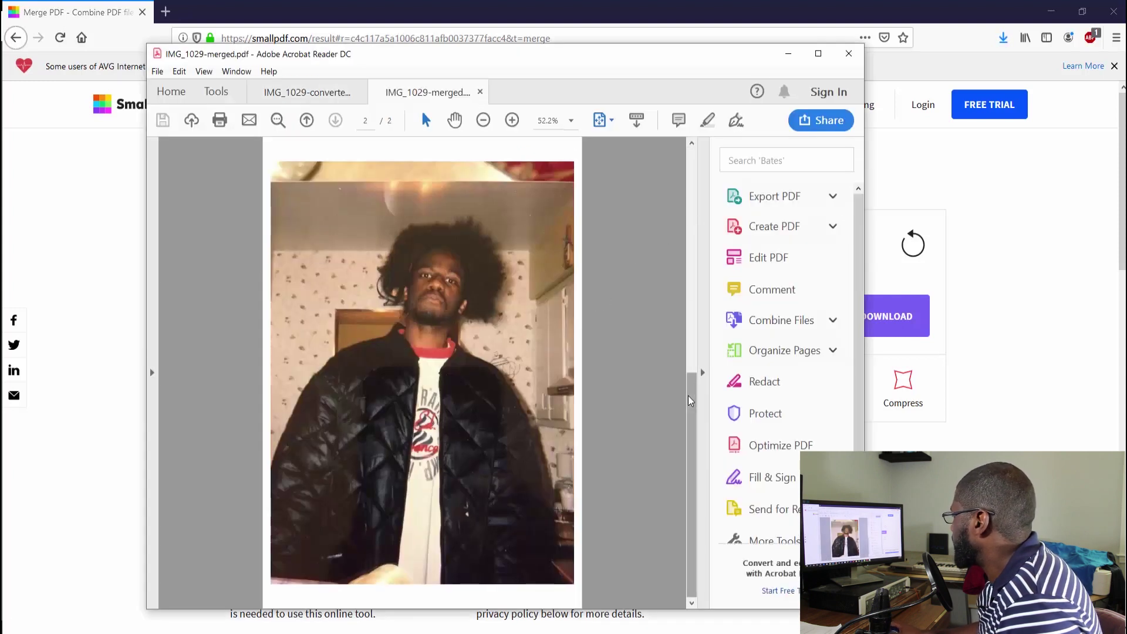
mouse_move(691, 401)
left_mouse_down()
mouse_move(691, 211)
mouse_move(705, 178)
mouse_move(681, 394)
left_mouse_up()
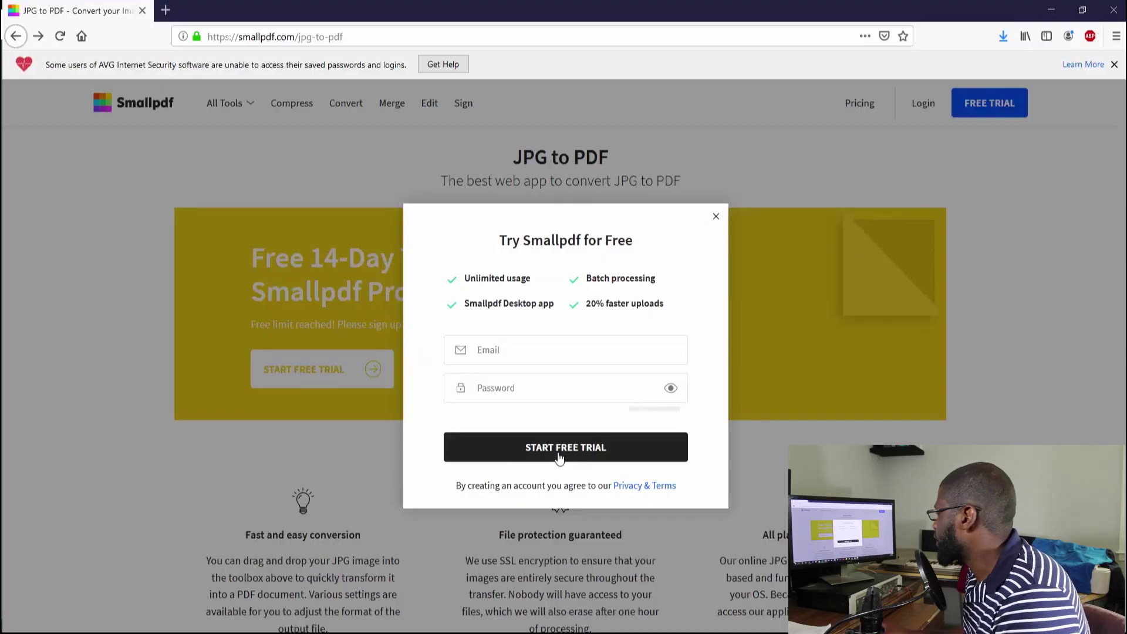
Step: Try the free-trial sign-up form empty, close and reopen it, then start entering the e-mail
left_click(562, 452)
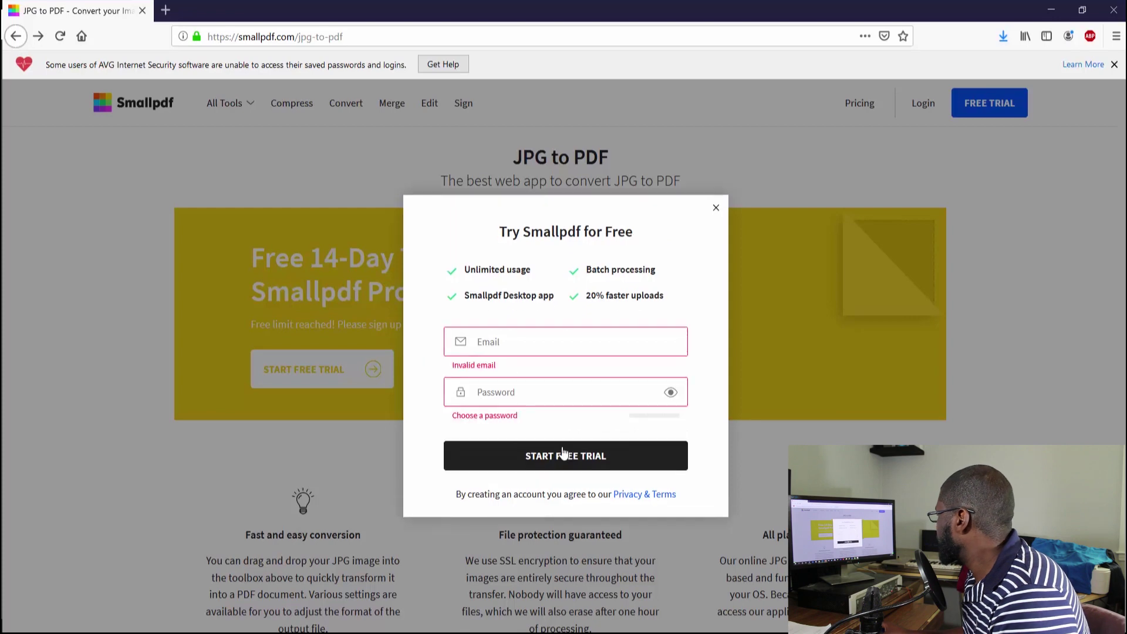
left_click(539, 346)
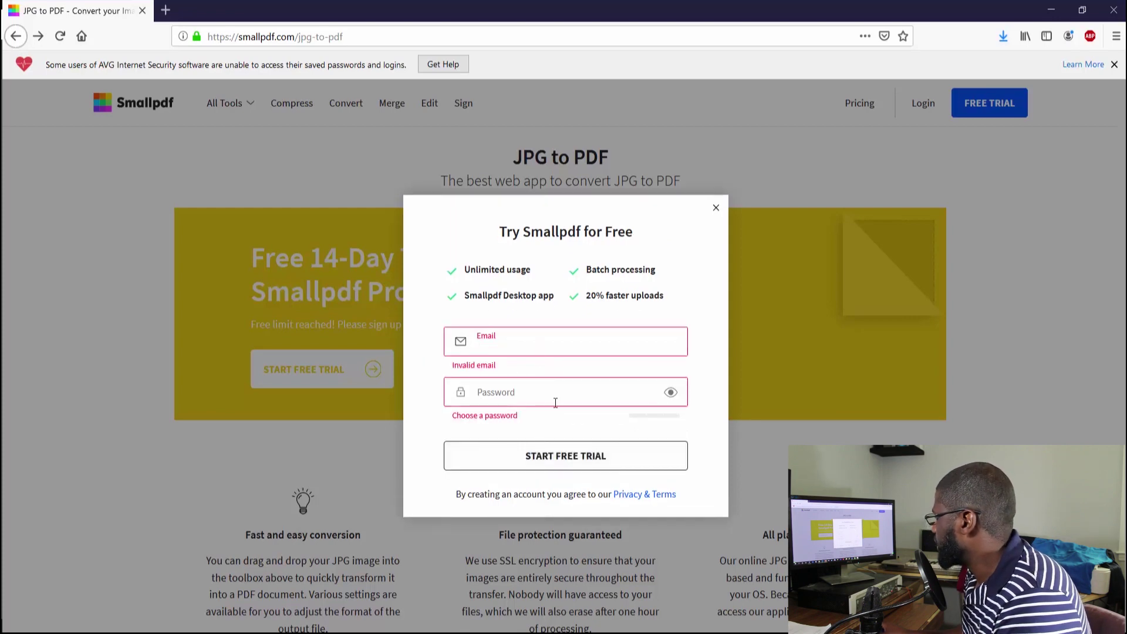
left_click(556, 403)
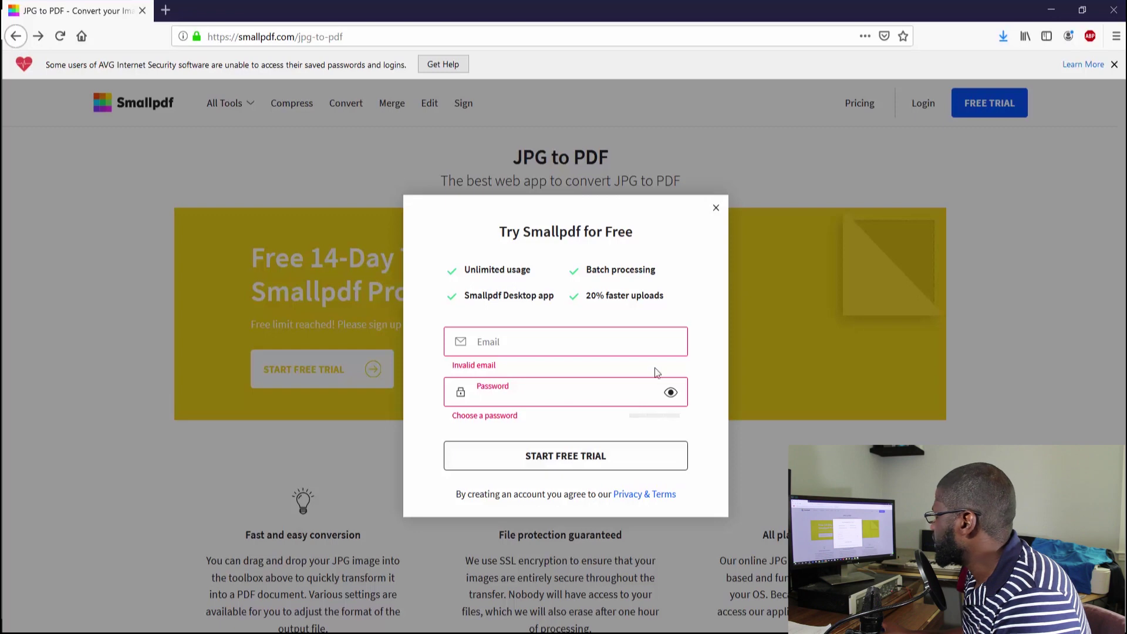
left_click(220, 416)
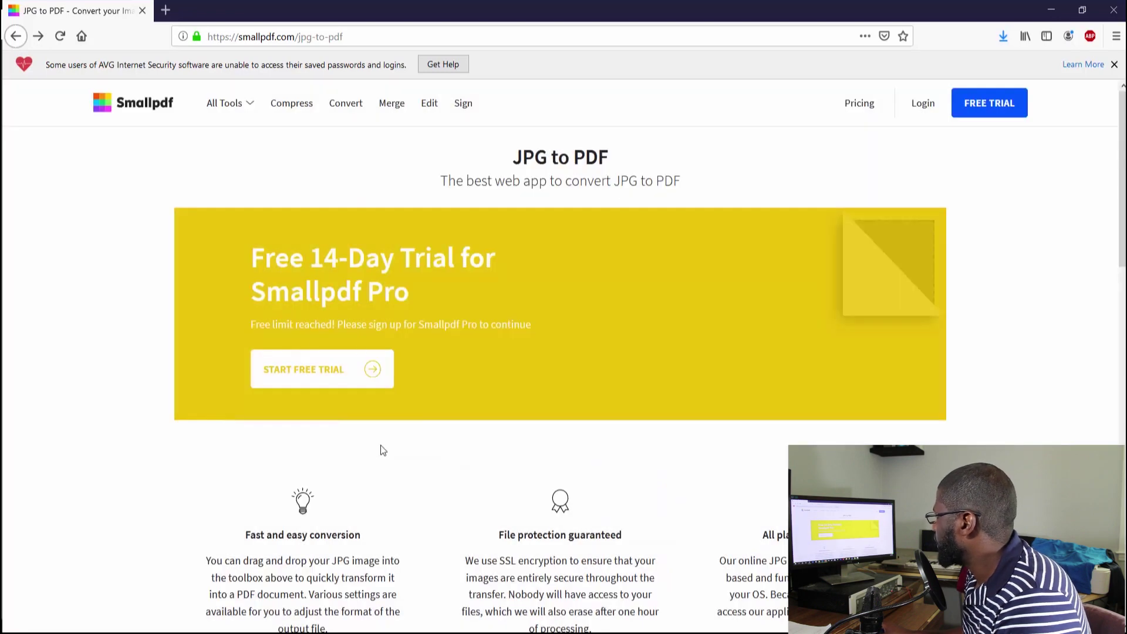
left_click(378, 391)
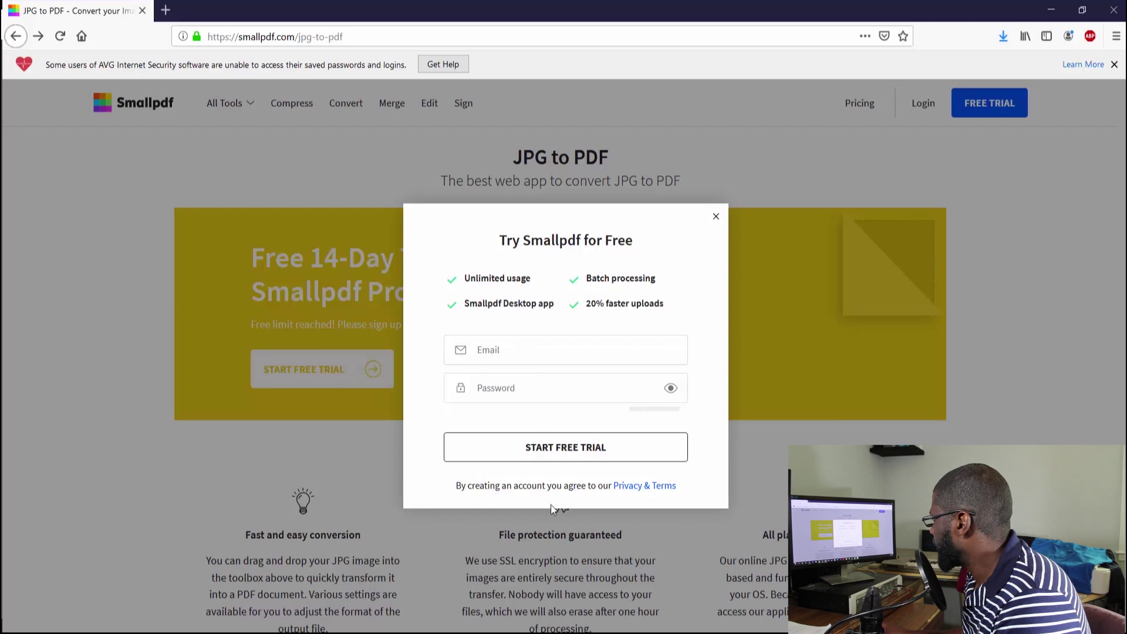
left_click(540, 360)
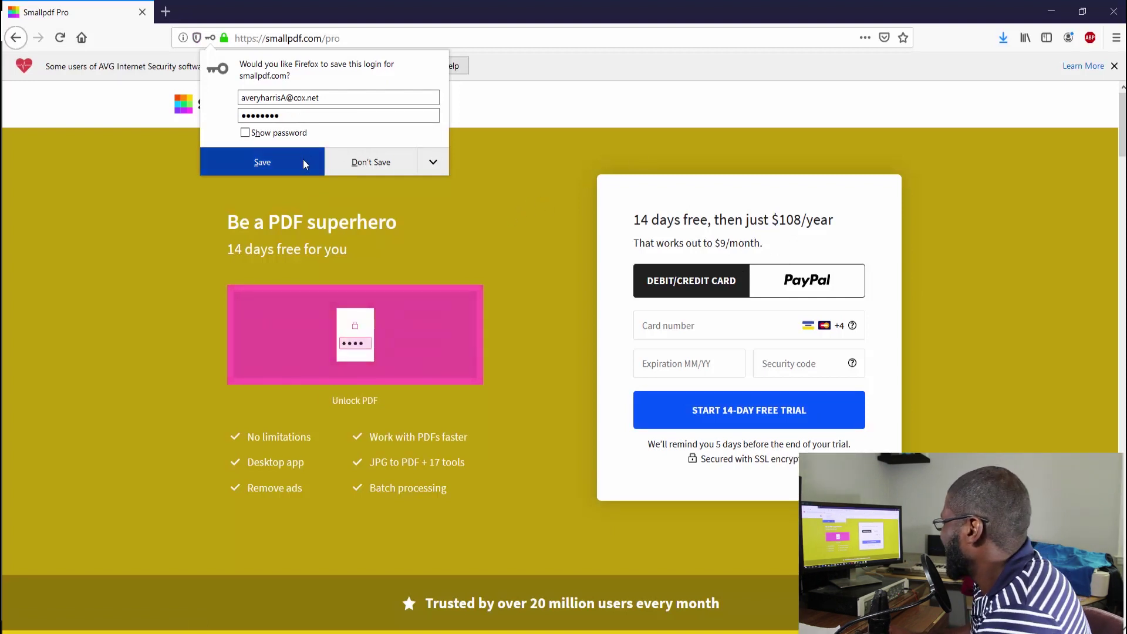
Step: Decline Firefox's offer to save the Smallpdf login with Don't Save
left_click(396, 166)
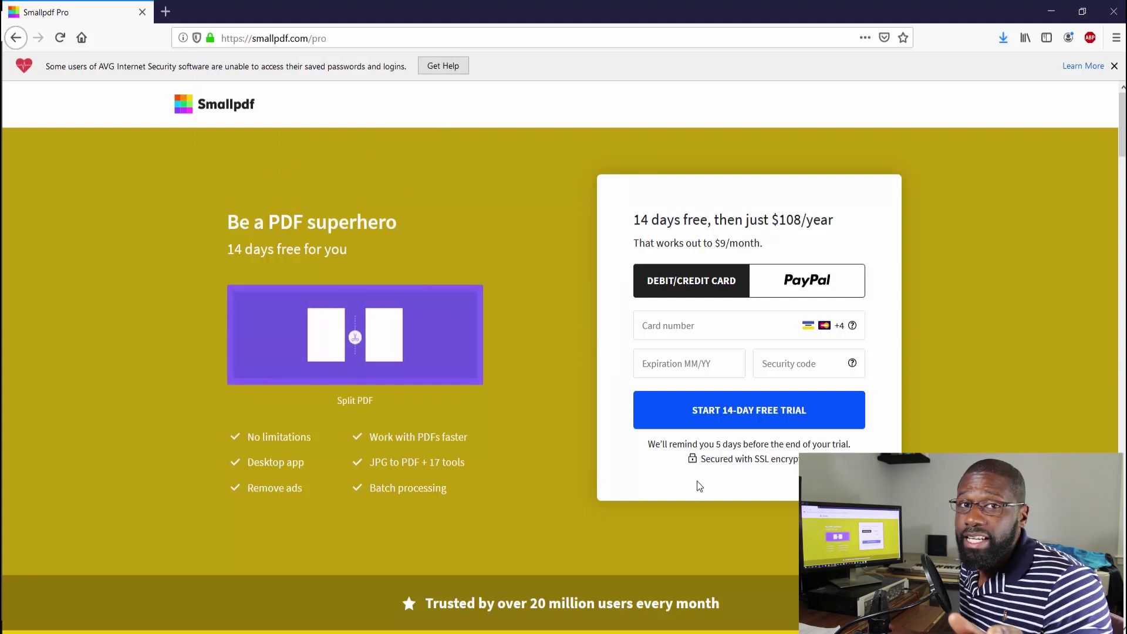